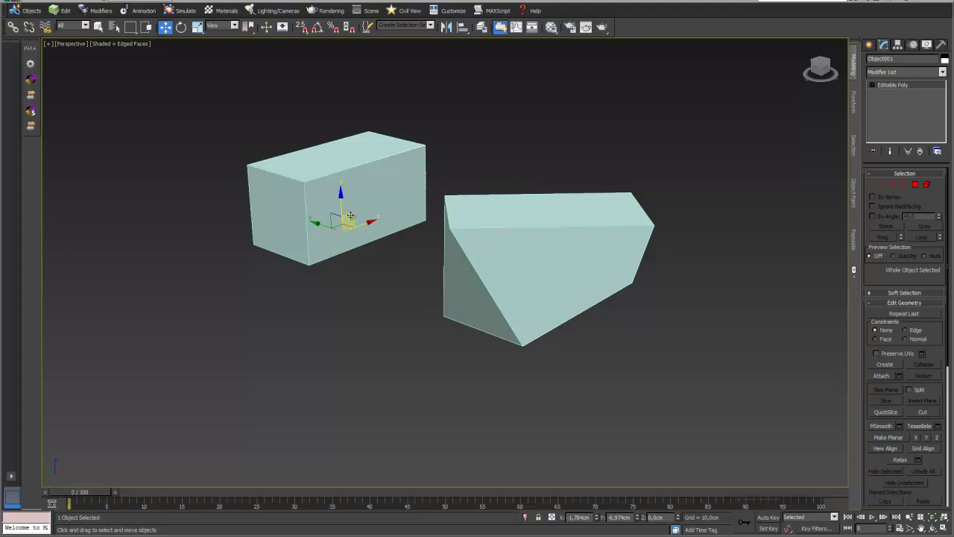
Lift the detached top plane up along Z out of the box and orbit to check it.
{"action": "left_click_drag", "start_coordinate": [340, 207], "coordinate": [336, 90]}
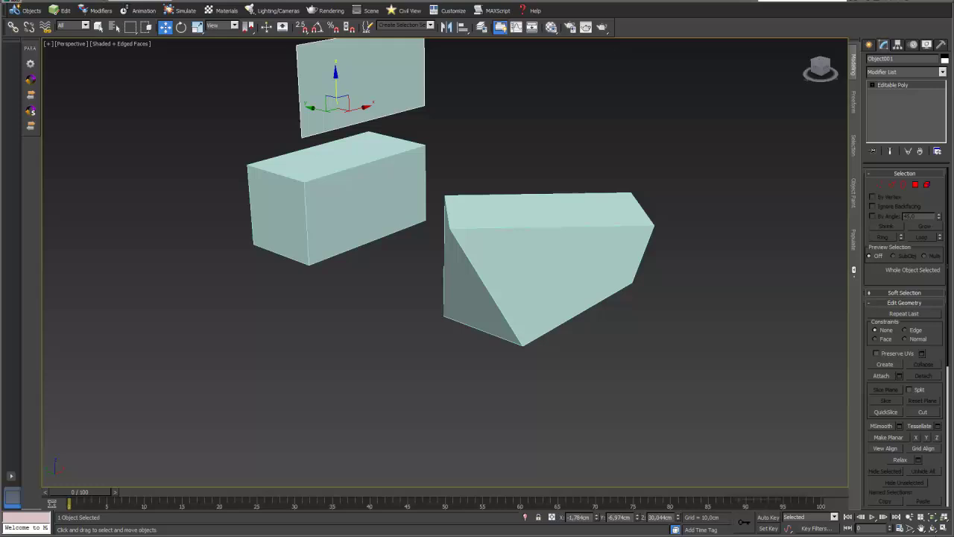
{"action": "left_click", "coordinate": [932, 528]}
{"action": "left_click_drag", "start_coordinate": [595, 308], "coordinate": [519, 314]}
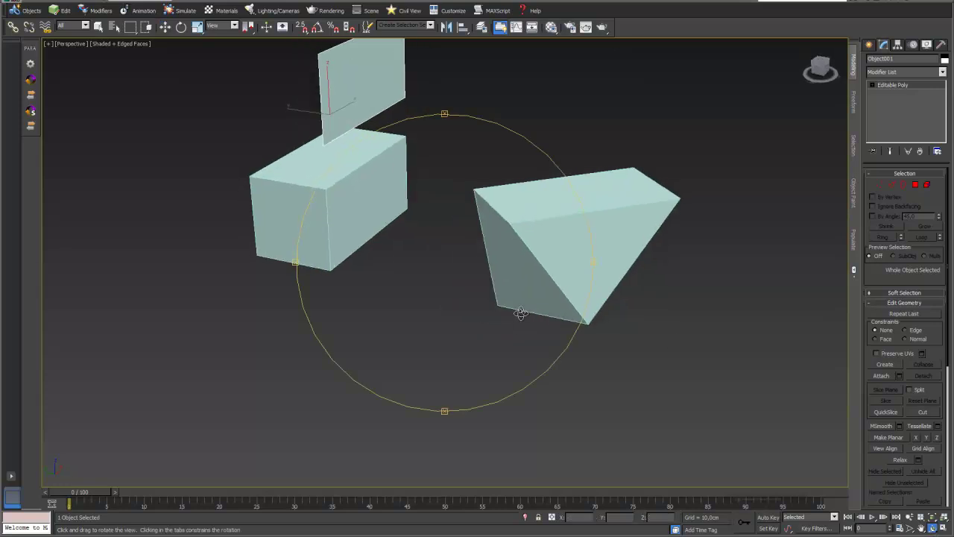
Move Object002, the slanted face piece, right off the wedge and orbit to inspect it.
{"action": "left_click", "coordinate": [166, 28]}
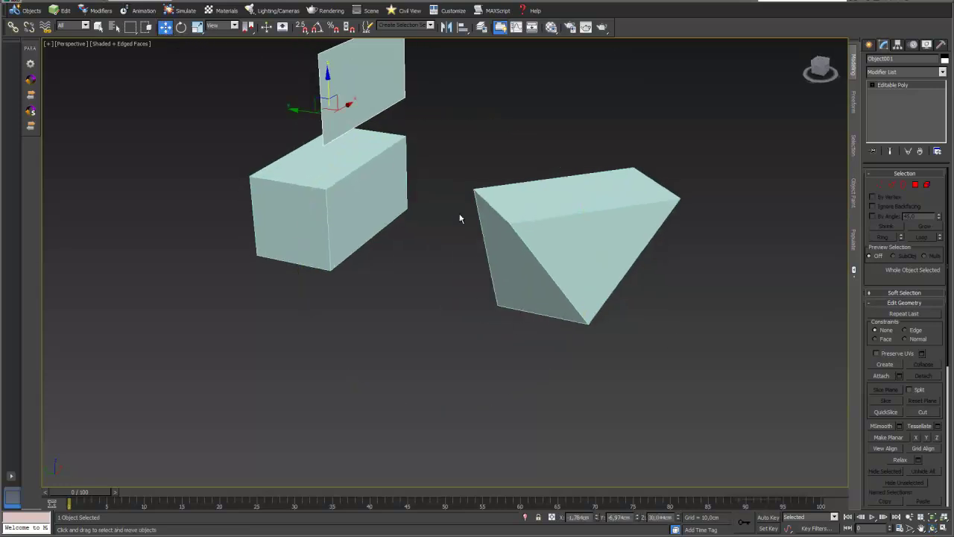
{"action": "left_click", "coordinate": [562, 250]}
{"action": "left_click_drag", "start_coordinate": [544, 270], "coordinate": [727, 302]}
{"action": "middle_click_drag", "start_coordinate": [701, 401], "coordinate": [529, 407]}
{"action": "left_click", "coordinate": [939, 527]}
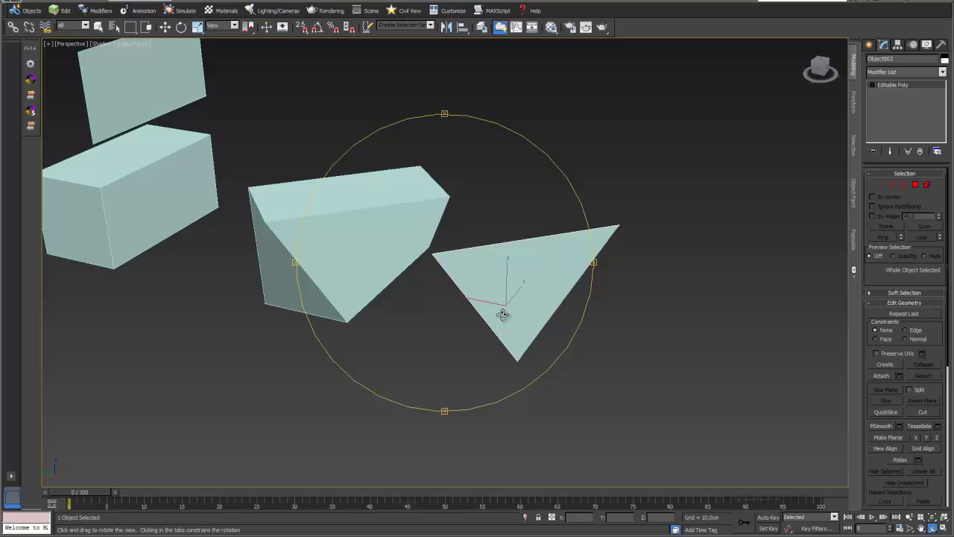
{"action": "left_click_drag", "start_coordinate": [503, 313], "coordinate": [452, 240]}
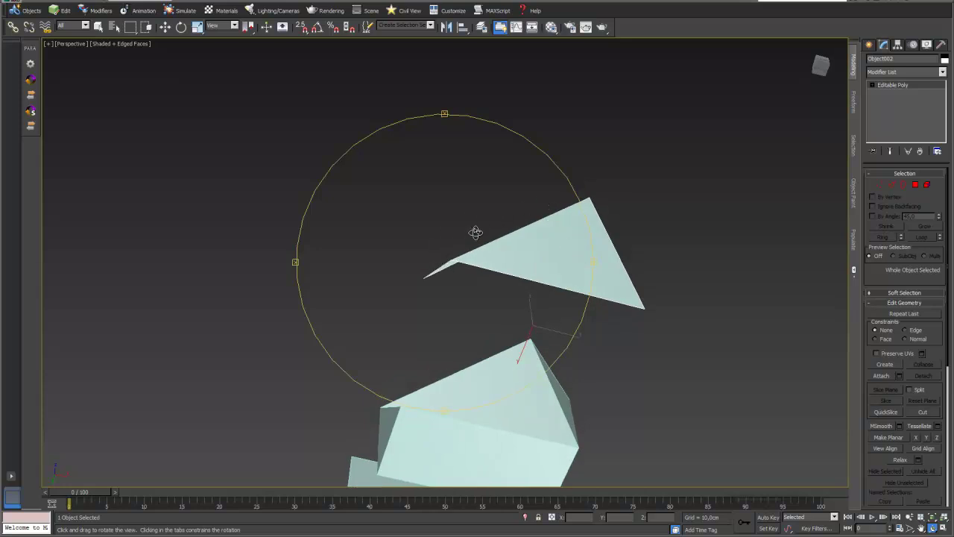
{"action": "left_click_drag", "start_coordinate": [475, 232], "coordinate": [502, 268]}
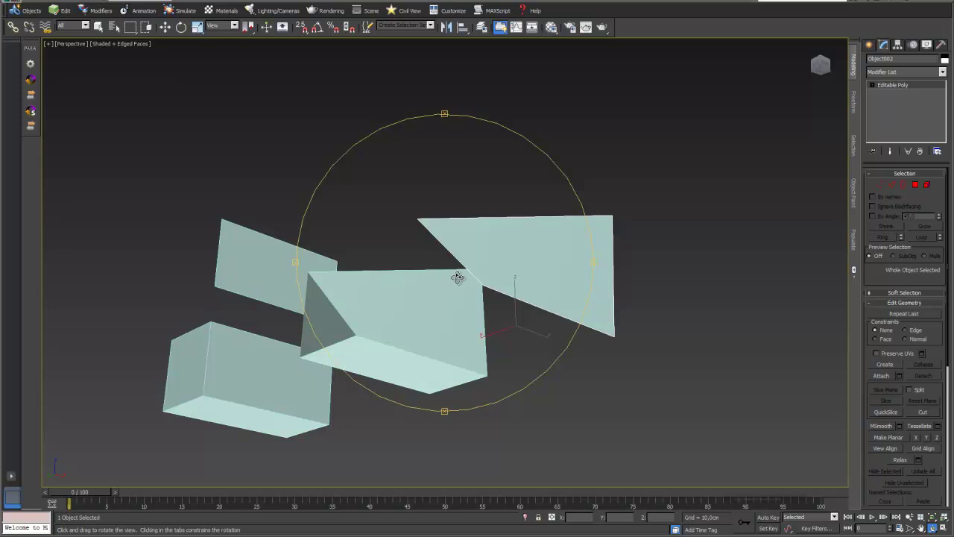
{"action": "left_click_drag", "start_coordinate": [455, 276], "coordinate": [479, 337]}
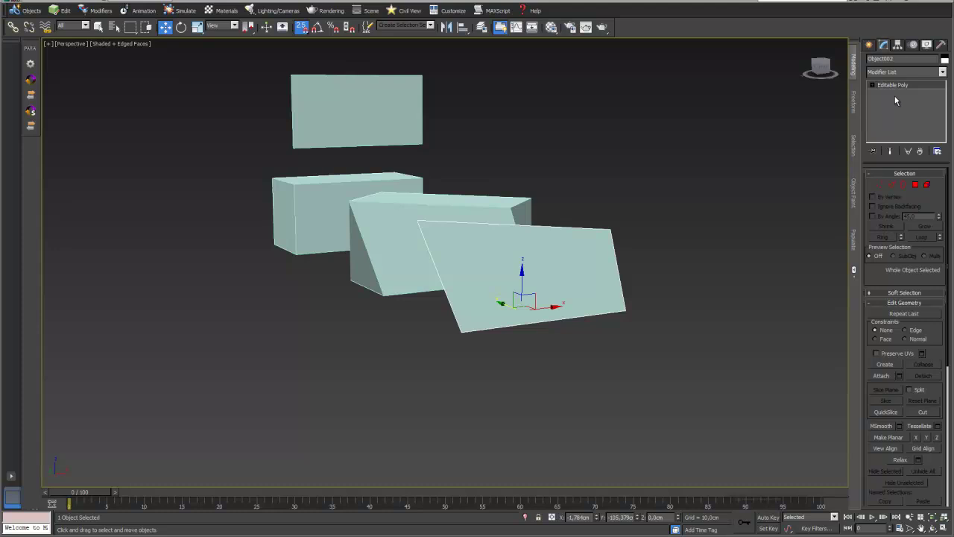
Cut a diagonal edge across the separated plane from its lower-left to top-right vertex, with vertex snapping.
{"action": "left_click", "coordinate": [928, 412]}
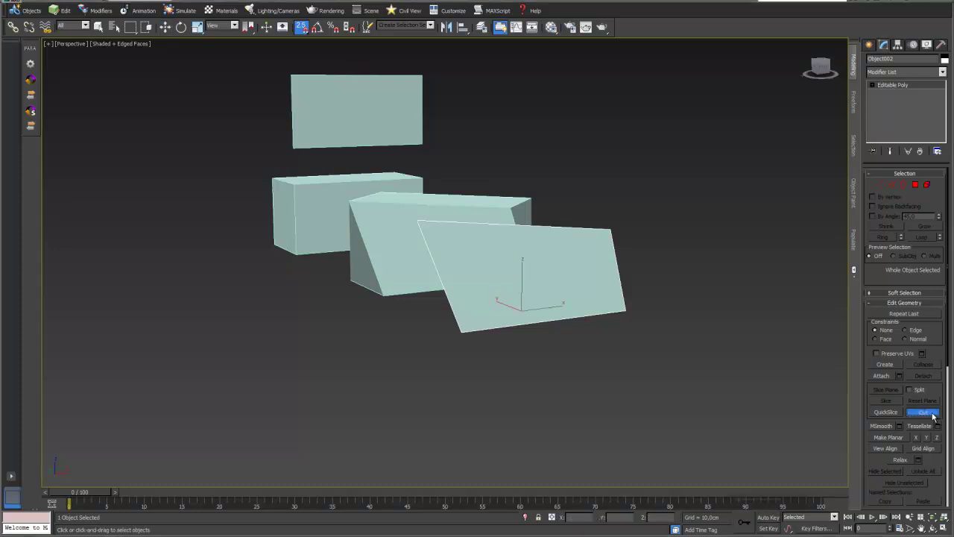
{"action": "right_click", "coordinate": [303, 32]}
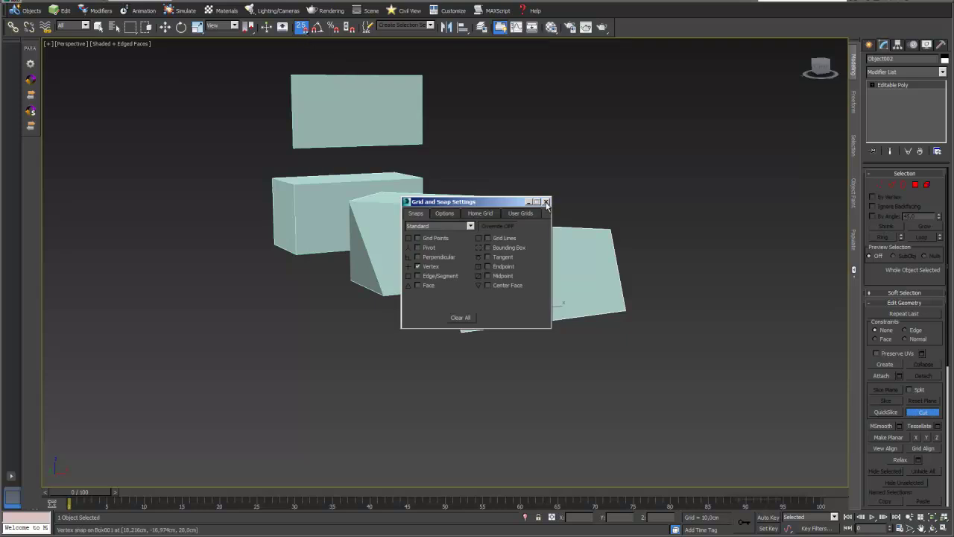
{"action": "left_click", "coordinate": [545, 201]}
{"action": "left_click", "coordinate": [461, 330]}
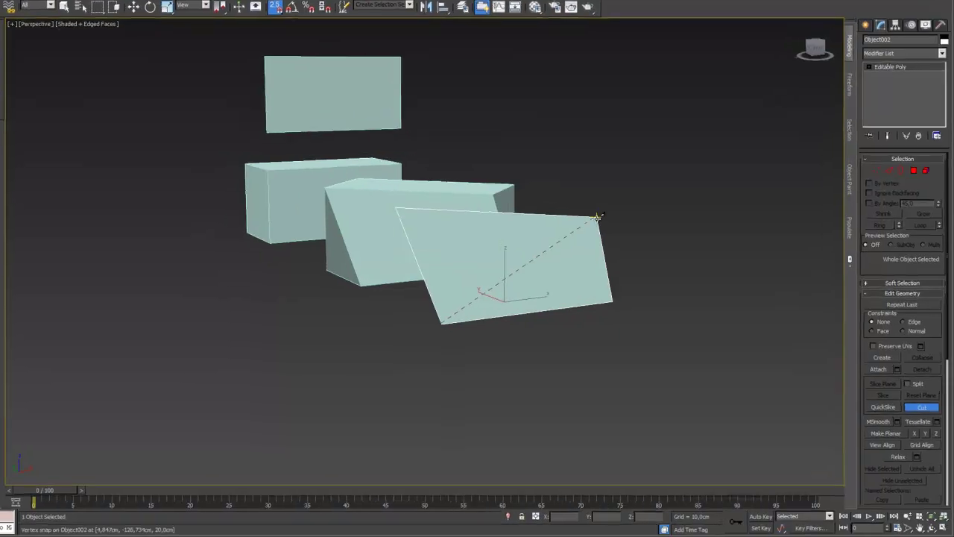
{"action": "left_click", "coordinate": [597, 217]}
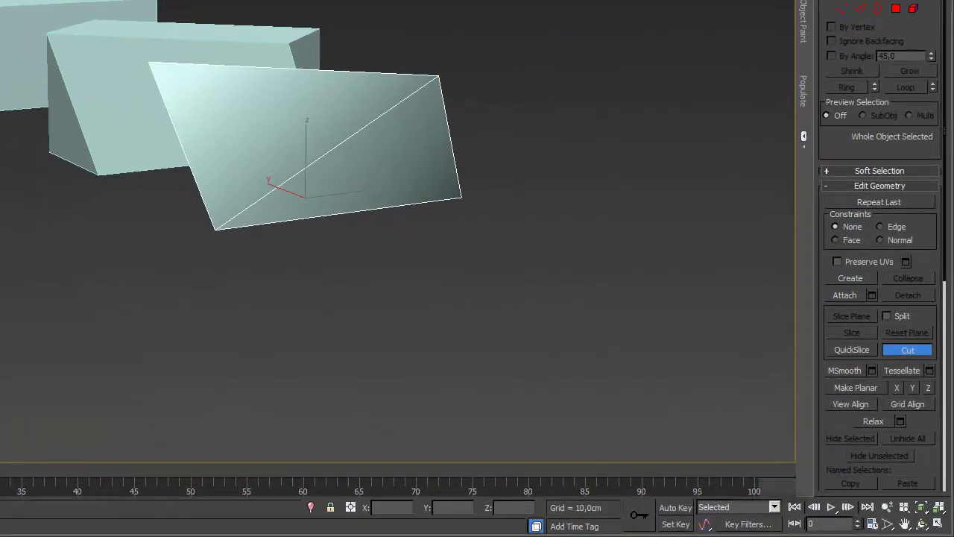
{"action": "left_click", "coordinate": [921, 525]}
{"action": "left_click_drag", "start_coordinate": [283, 166], "coordinate": [319, 144]}
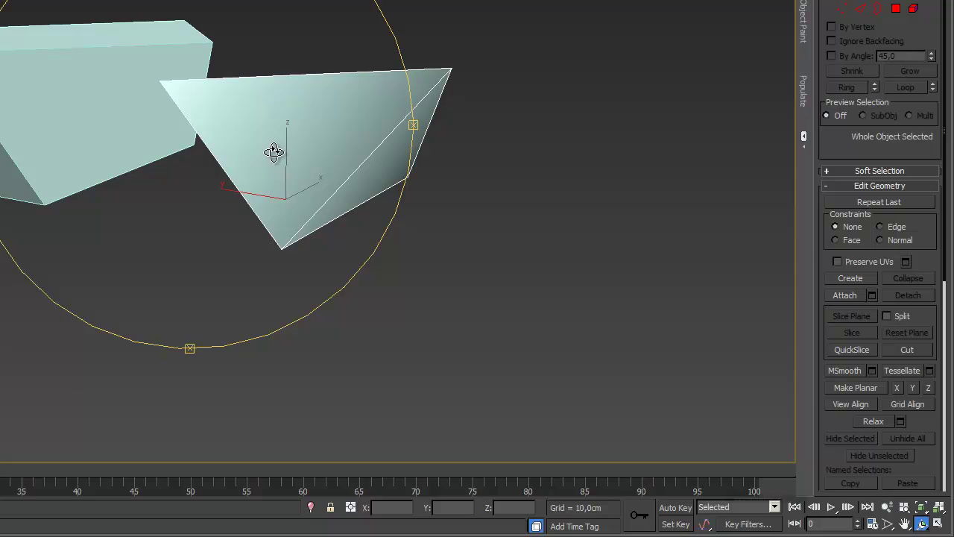
Select Box002, frame it with Z, and orbit around it to view its other side.
{"action": "left_click", "coordinate": [245, 400]}
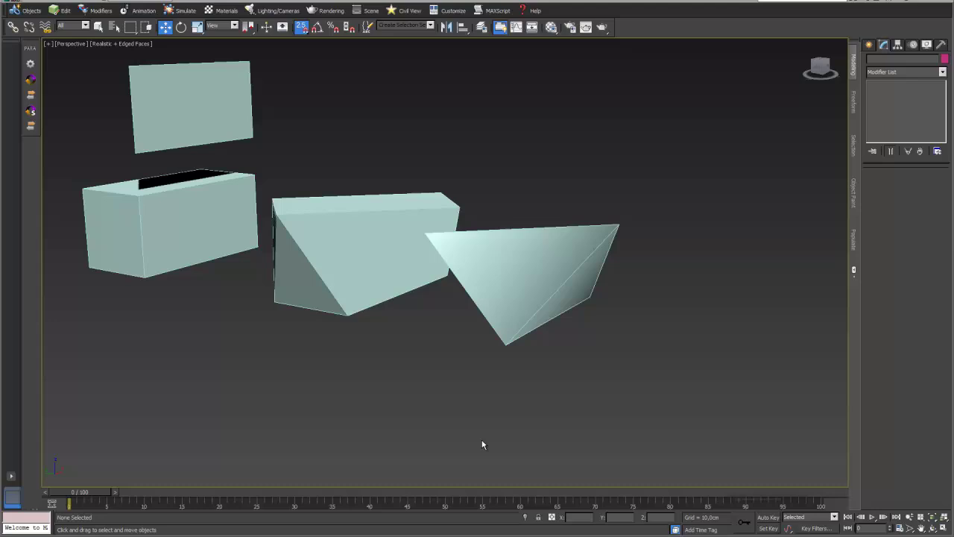
{"action": "left_click", "coordinate": [340, 255]}
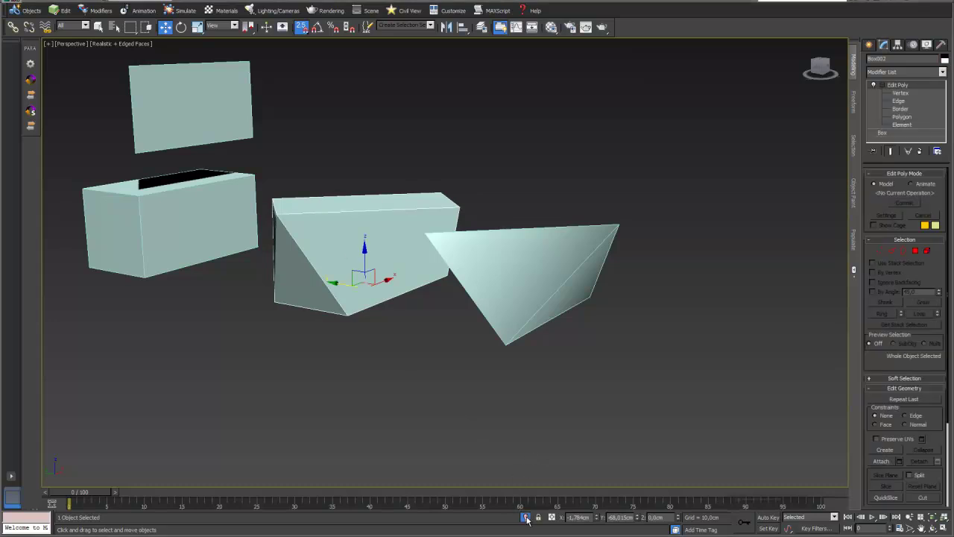
{"action": "key", "text": "z"}
{"action": "scroll", "coordinate": [496, 294], "scroll_direction": "down", "scroll_amount": 3}
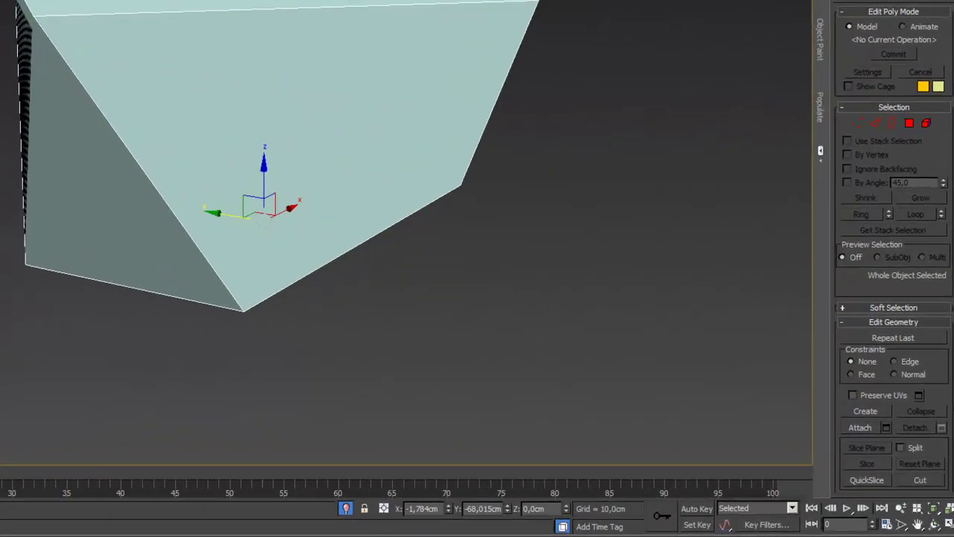
{"action": "left_click", "coordinate": [937, 526]}
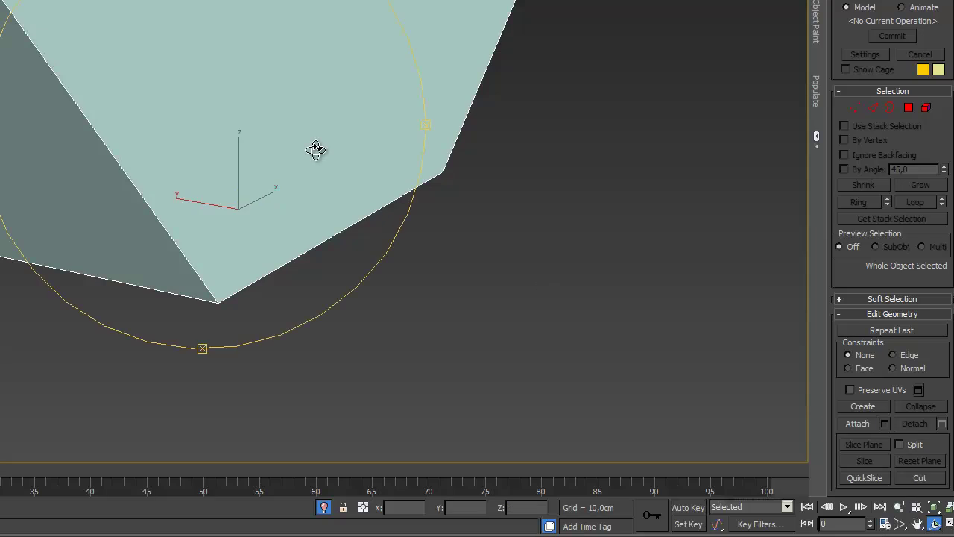
{"action": "left_click_drag", "start_coordinate": [287, 139], "coordinate": [17, 183]}
{"action": "left_click_drag", "start_coordinate": [78, 113], "coordinate": [106, 125]}
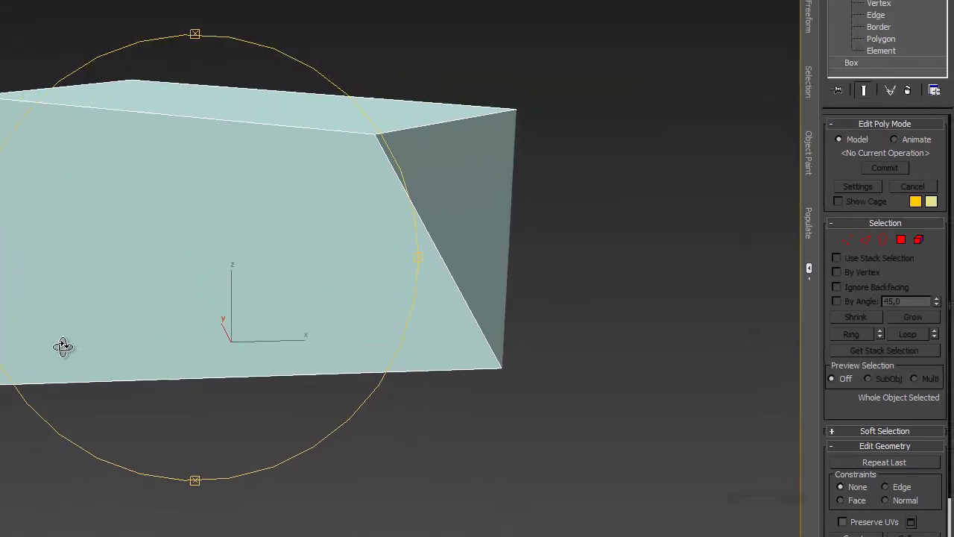
{"action": "left_click_drag", "start_coordinate": [164, 361], "coordinate": [243, 379]}
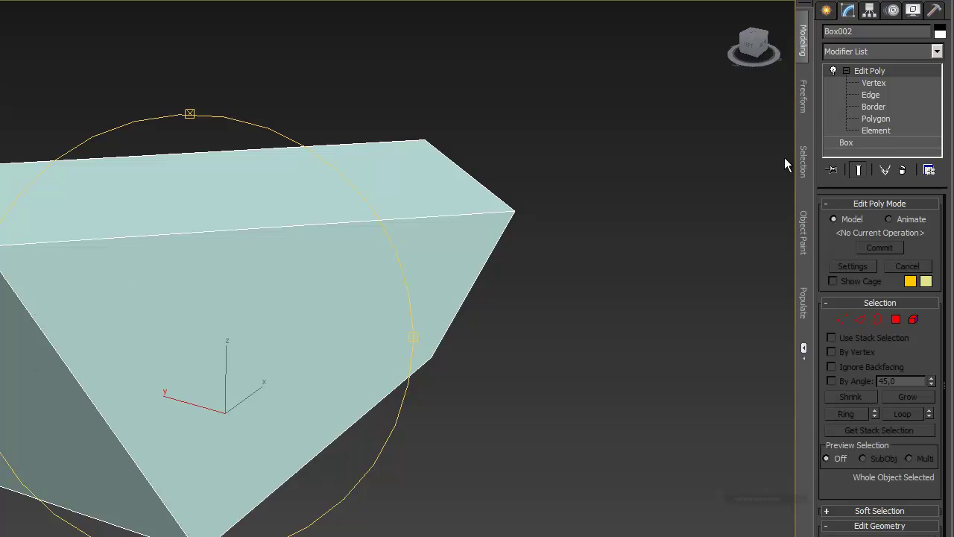
Add an Edit Mesh modifier to Box002 and select all its edges at Edge level.
{"action": "left_click", "coordinate": [937, 50]}
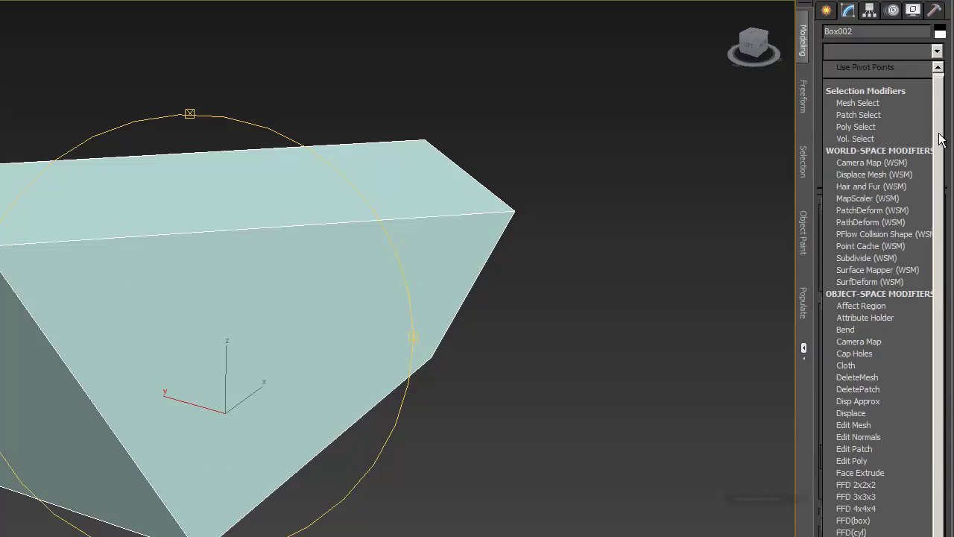
{"action": "scroll", "coordinate": [946, 219], "scroll_direction": "down", "scroll_amount": 3}
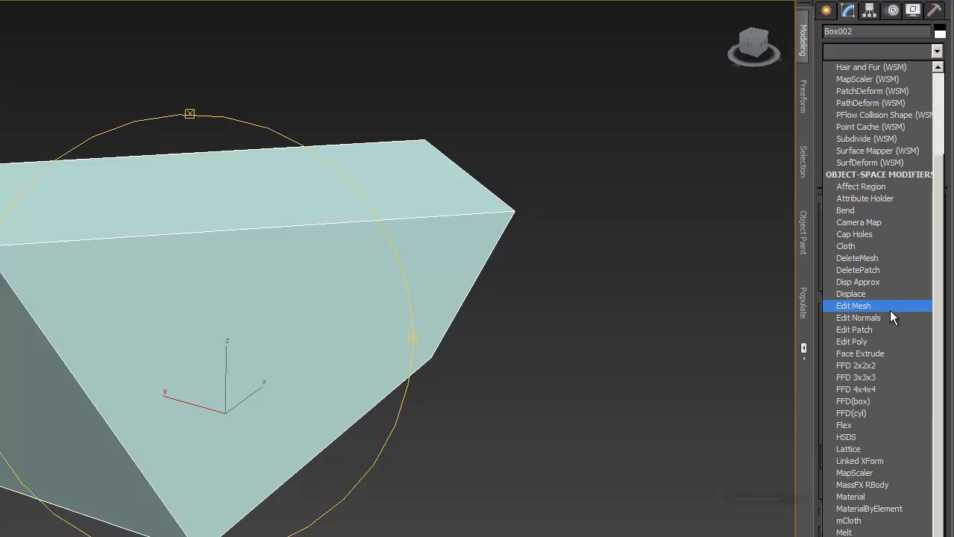
{"action": "left_click", "coordinate": [890, 310]}
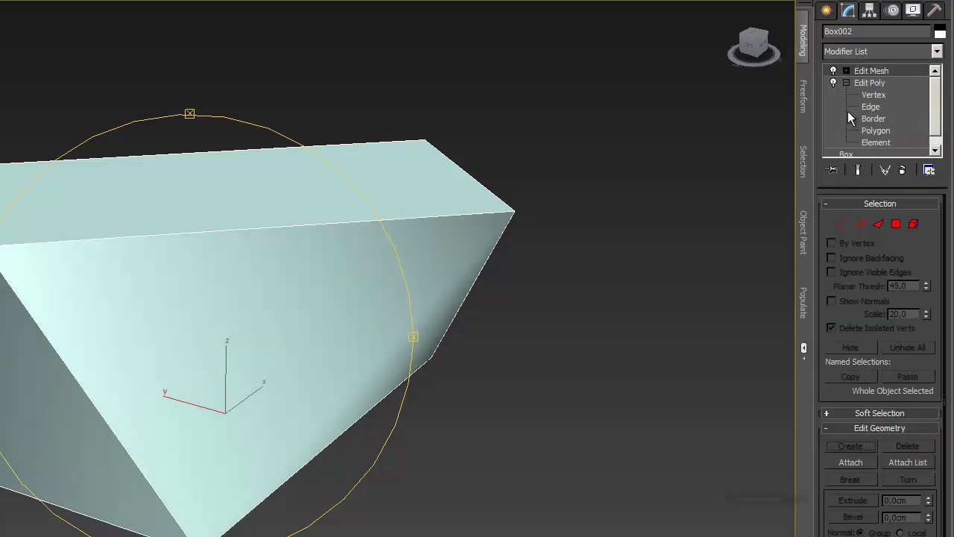
{"action": "left_click", "coordinate": [846, 71]}
{"action": "left_click", "coordinate": [876, 98]}
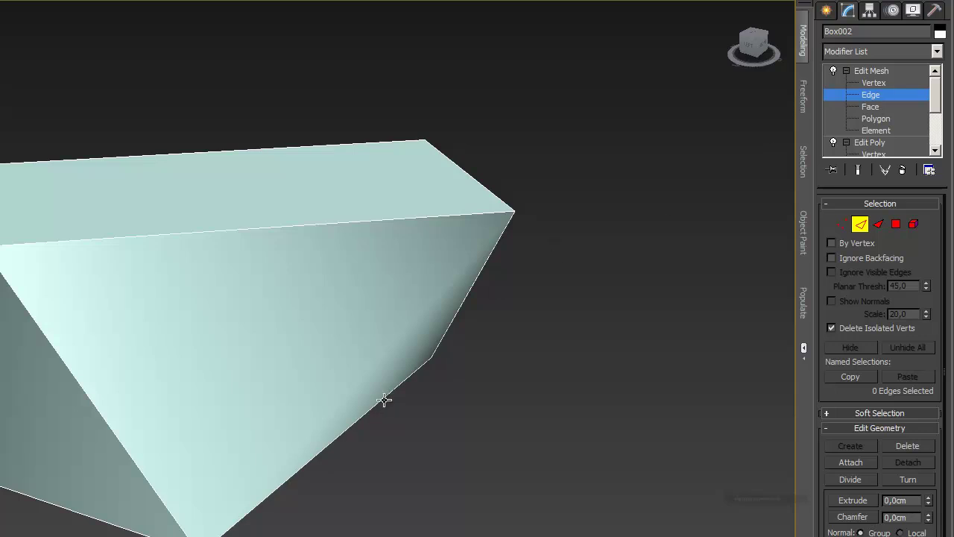
{"action": "key", "text": "ctrl+a"}
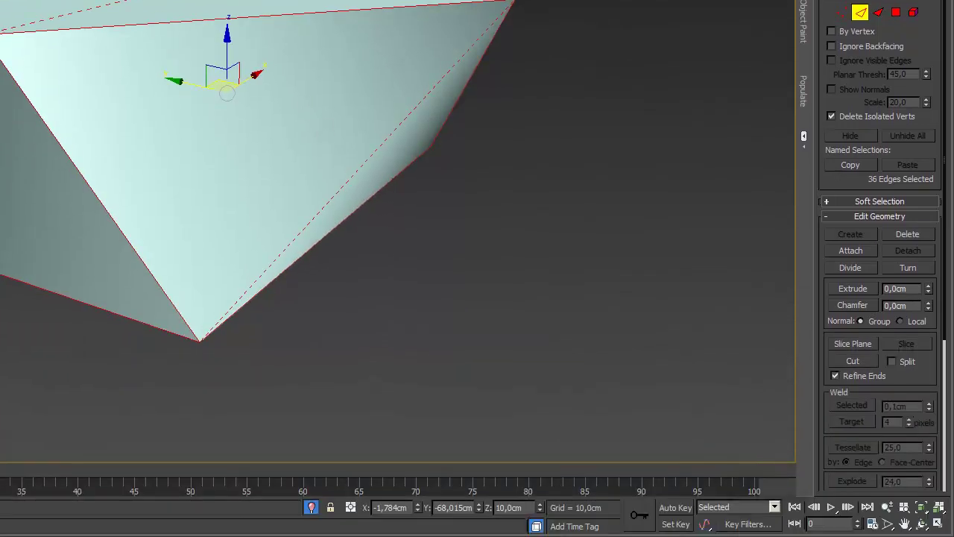
Orbit around the box to an angled front view showing the twisted faces' dashed diagonals.
{"action": "left_click", "coordinate": [921, 524]}
{"action": "left_click_drag", "start_coordinate": [320, 133], "coordinate": [232, 83]}
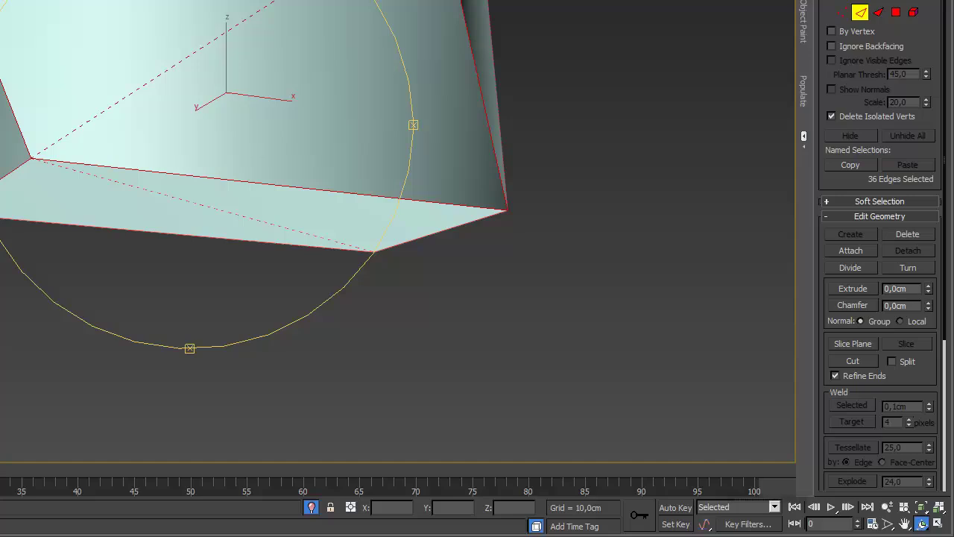
{"action": "left_click_drag", "start_coordinate": [351, 179], "coordinate": [257, 87]}
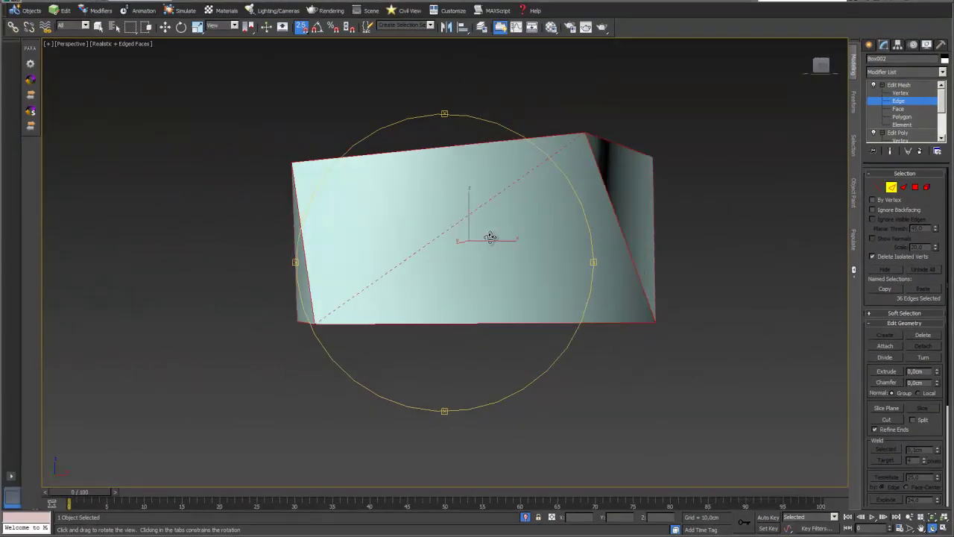
{"action": "mouse_move", "coordinate": [490, 237]}
{"action": "left_mouse_down"}
{"action": "mouse_move", "coordinate": [480, 245]}
{"action": "mouse_move", "coordinate": [486, 228]}
{"action": "left_mouse_up"}
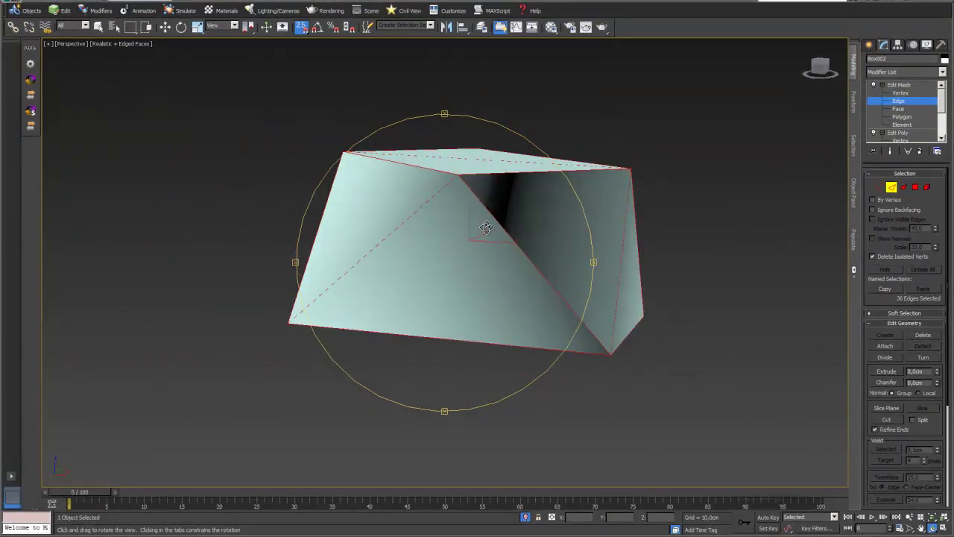
{"action": "left_click_drag", "start_coordinate": [528, 334], "coordinate": [515, 276]}
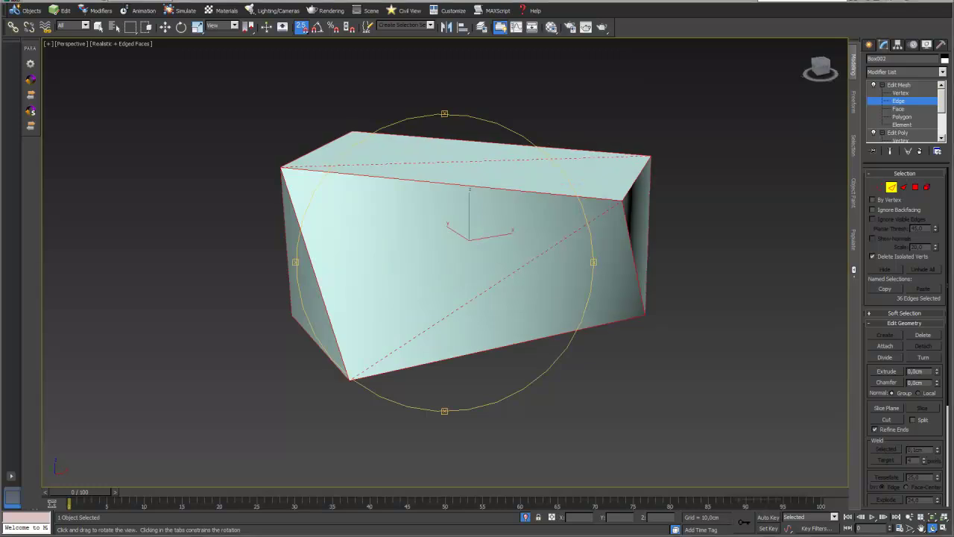
{"action": "left_click_drag", "start_coordinate": [937, 436], "coordinate": [934, 224]}
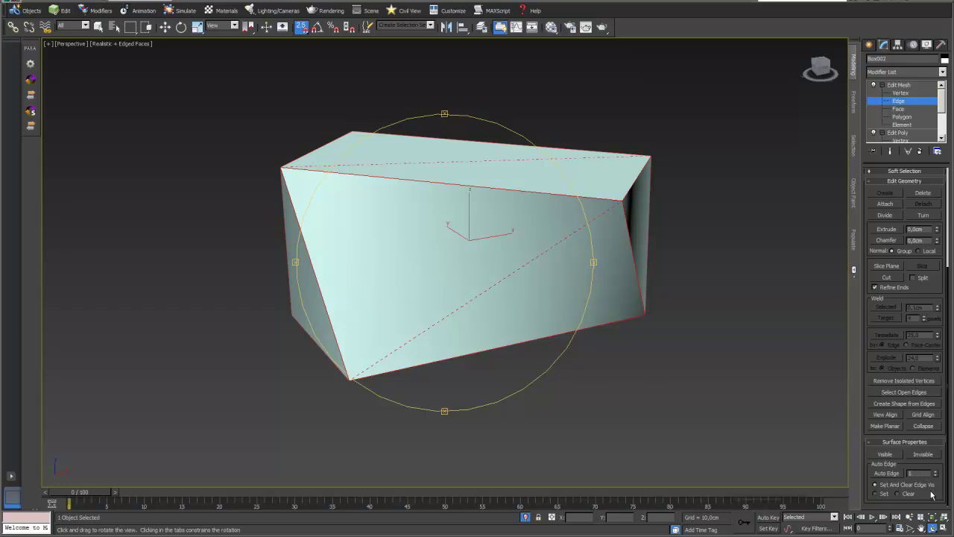
Apply Auto Edge so the twisted side faces' diagonals become solid edges, then orbit to verify.
{"action": "left_click", "coordinate": [894, 474]}
{"action": "left_click_drag", "start_coordinate": [490, 328], "coordinate": [458, 318]}
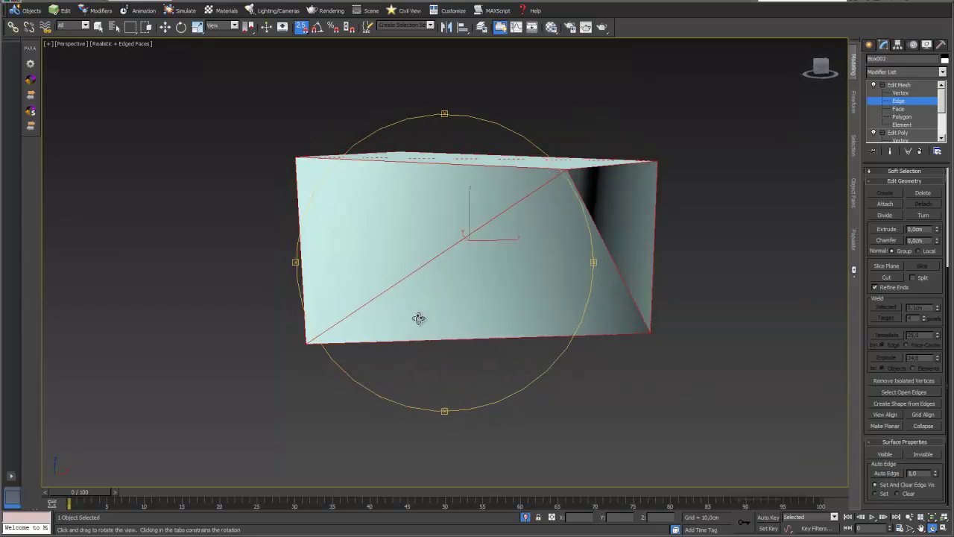
{"action": "left_click_drag", "start_coordinate": [443, 258], "coordinate": [644, 255]}
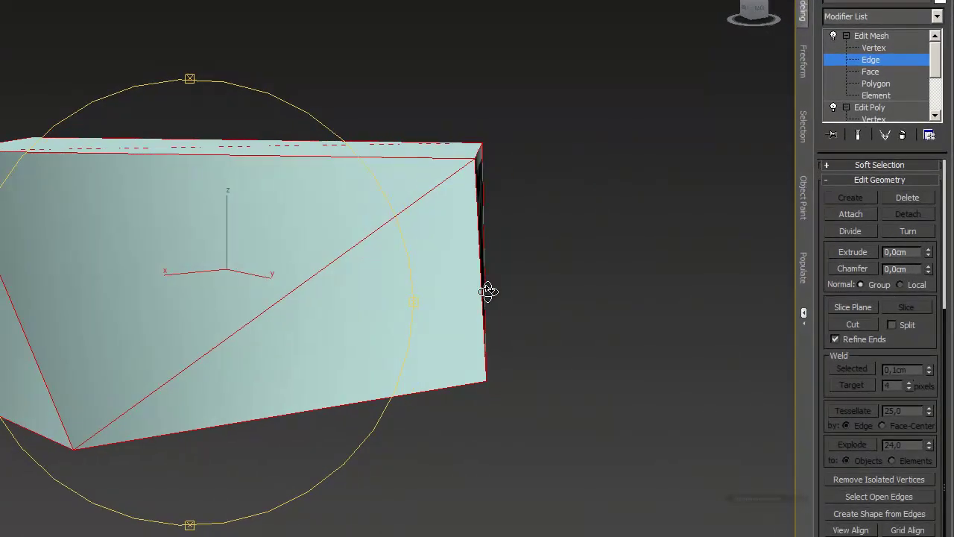
{"action": "left_click_drag", "start_coordinate": [487, 292], "coordinate": [820, 119]}
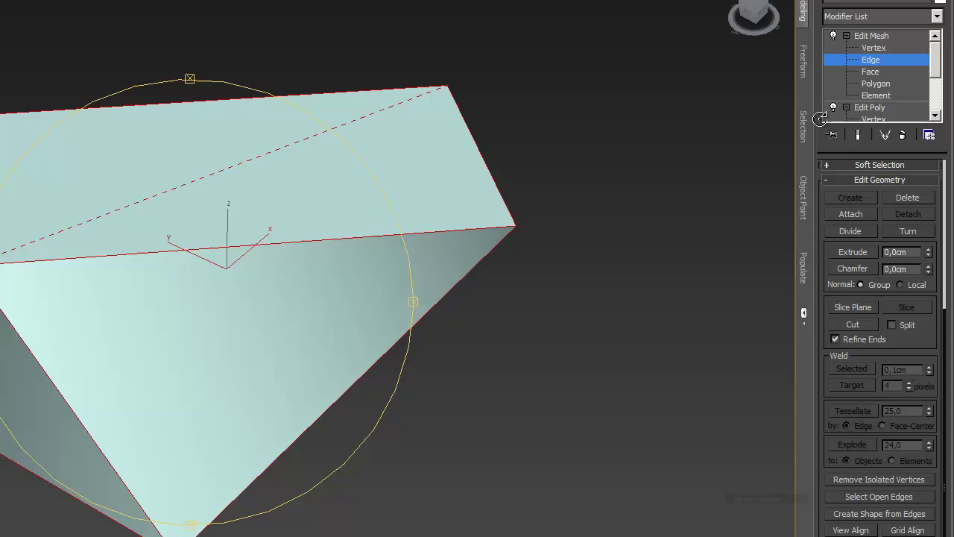
Add an Edit Poly modifier above the Edit Mesh on Box002.
{"action": "left_click", "coordinate": [938, 16]}
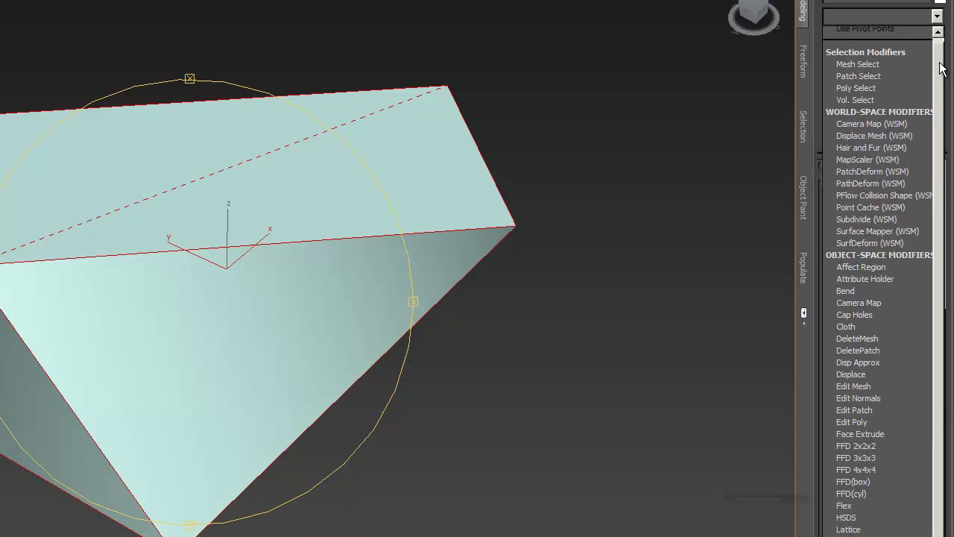
{"action": "left_click_drag", "start_coordinate": [940, 68], "coordinate": [939, 117]}
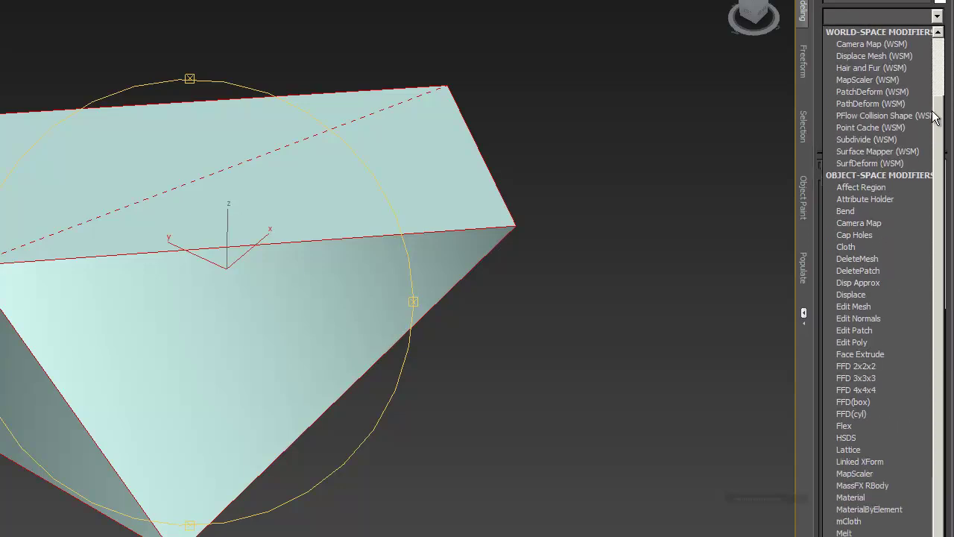
{"action": "left_click", "coordinate": [895, 343]}
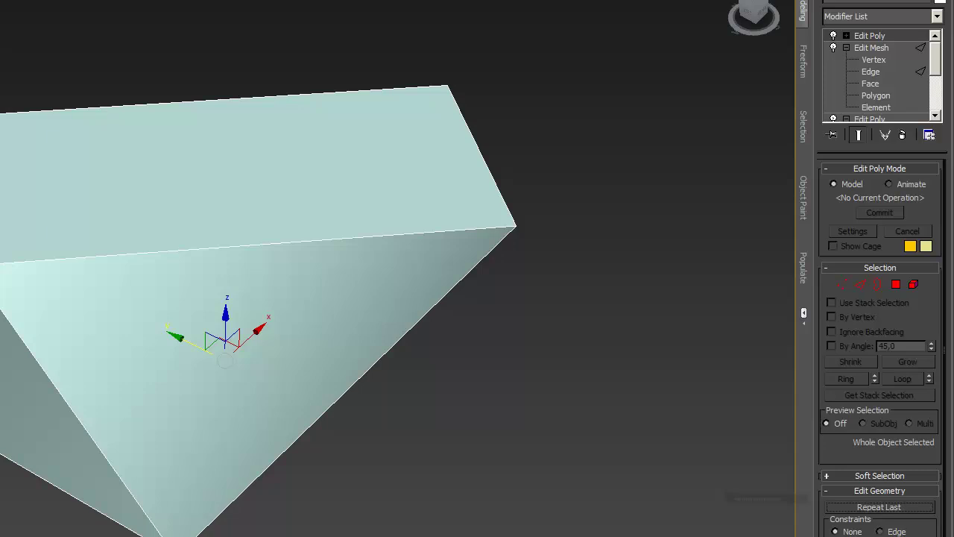
{"action": "middle_click_drag", "start_coordinate": [222, 328], "coordinate": [460, 296], "text": "alt"}
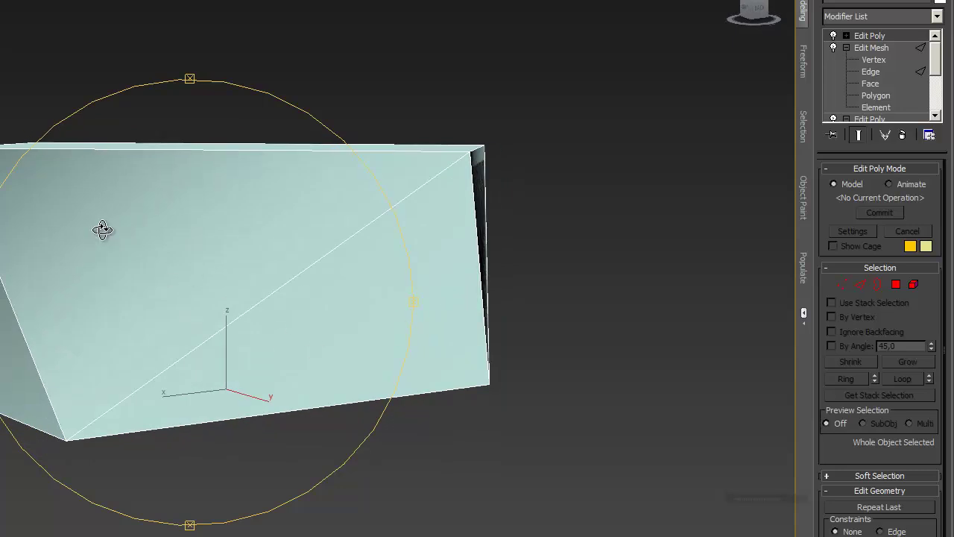
Toggle the Edit Mesh modifier off and back on to compare the edges, orbiting to inspect.
{"action": "left_click", "coordinate": [833, 48]}
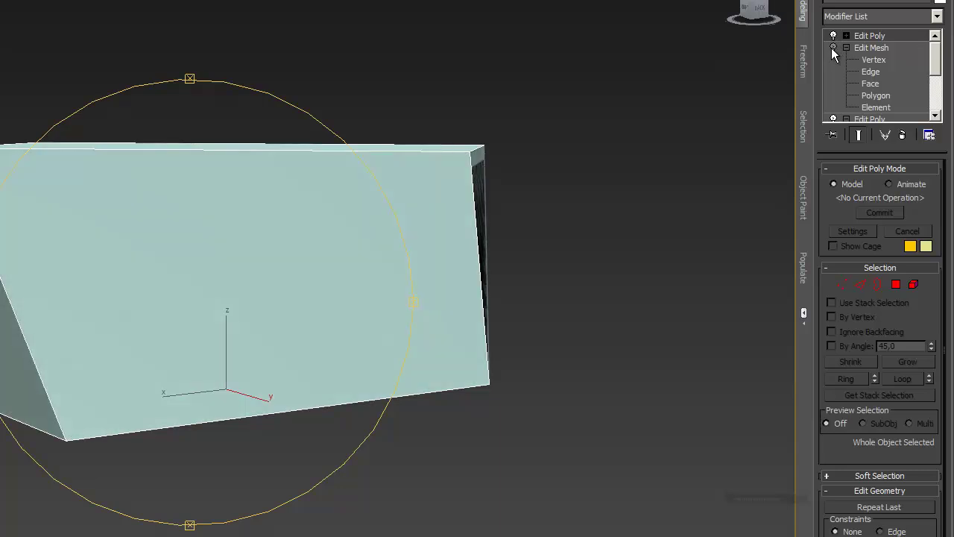
{"action": "left_click", "coordinate": [832, 48]}
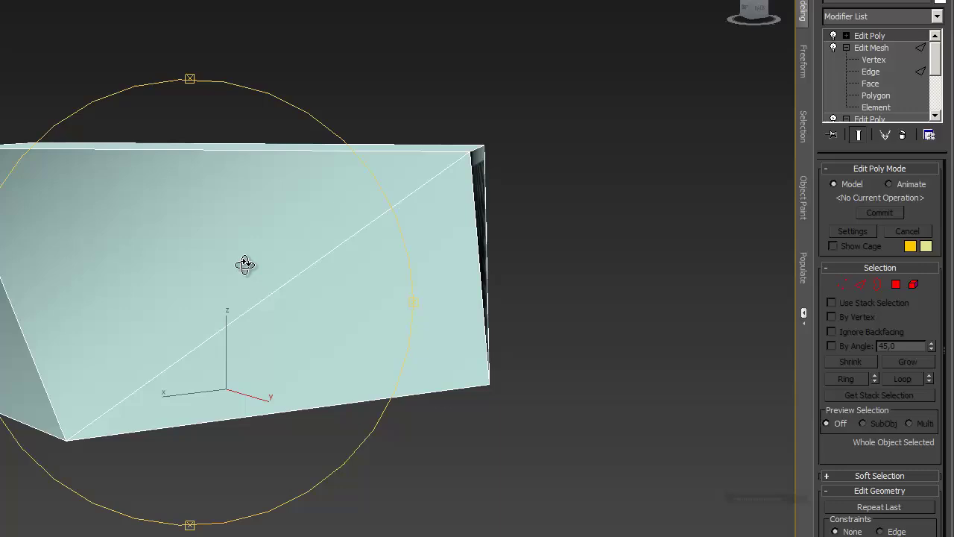
{"action": "middle_click_drag", "start_coordinate": [245, 264], "coordinate": [369, 291], "text": "alt"}
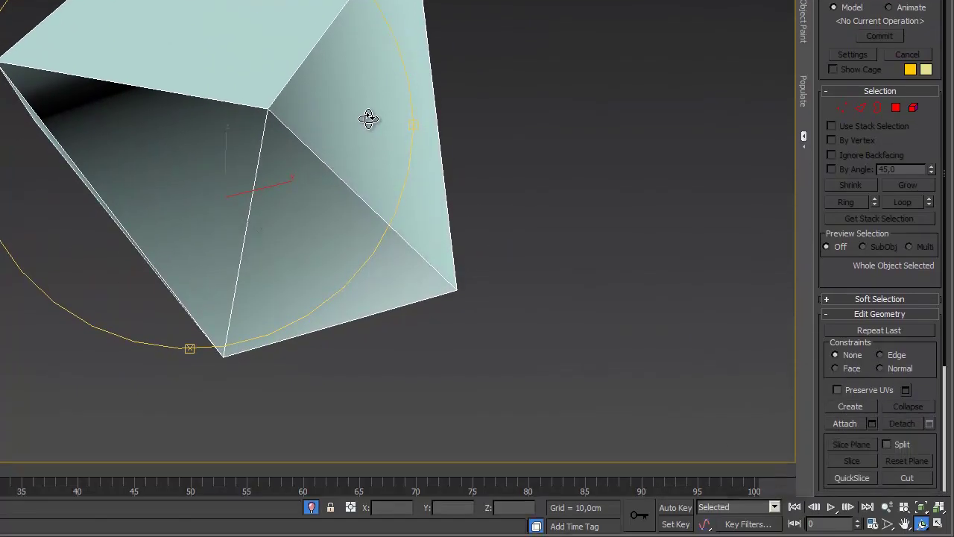
{"action": "middle_click_drag", "start_coordinate": [369, 119], "coordinate": [353, 132], "text": "alt"}
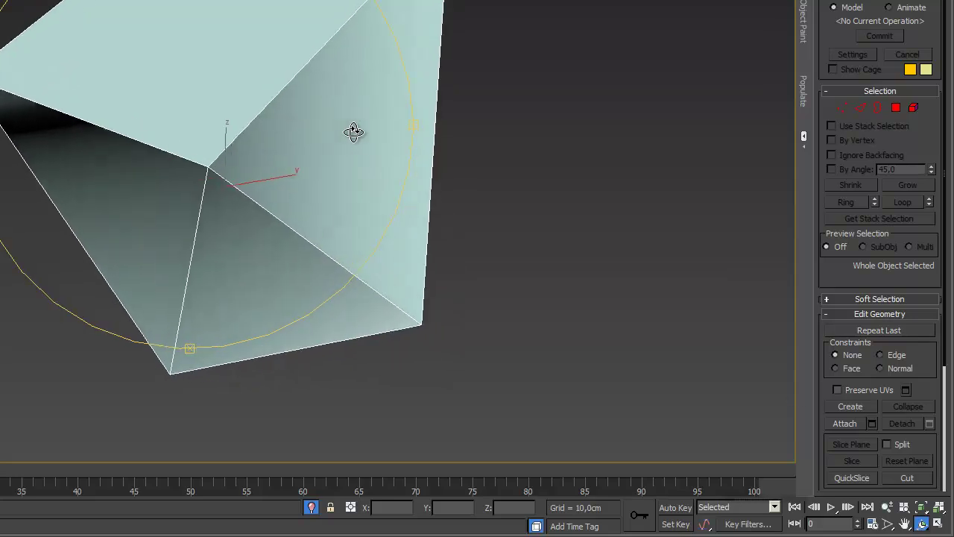
{"action": "scroll", "coordinate": [927, 358], "scroll_direction": "down", "scroll_amount": 1}
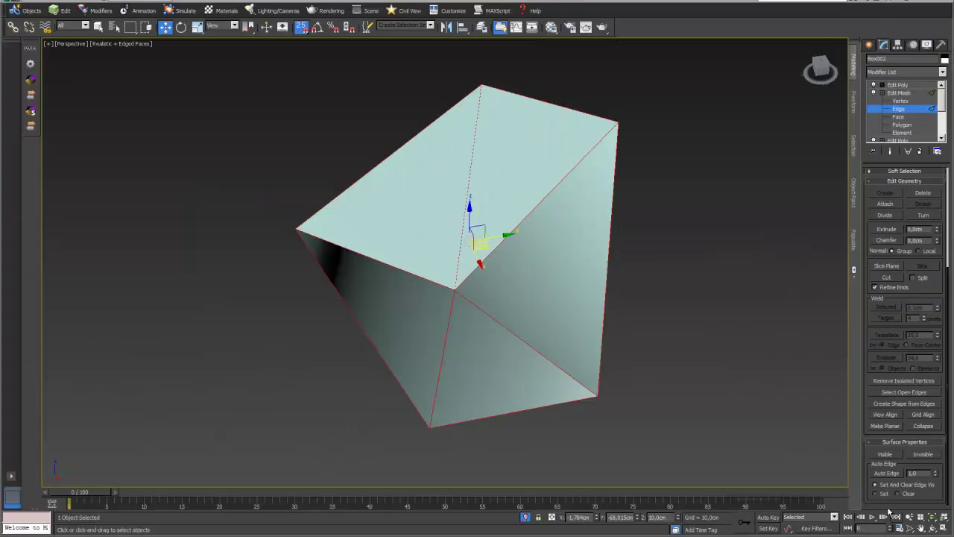